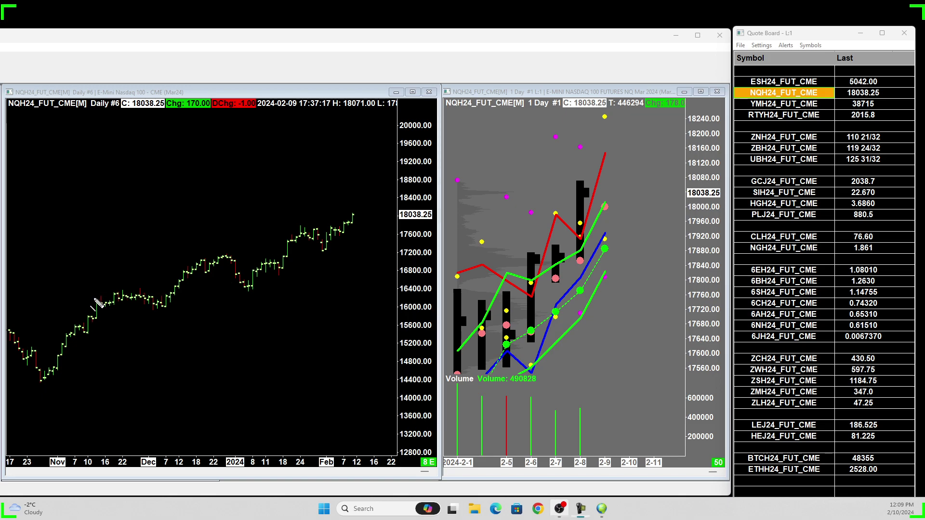
Draw parallel trendlines across the daily highs and lows and a line under the November low, then delete them
{"action": "mouse_move", "coordinate": [94, 298]}
{"action": "left_mouse_down"}
{"action": "mouse_move", "coordinate": [279, 248]}
{"action": "mouse_move", "coordinate": [342, 217]}
{"action": "left_mouse_up"}
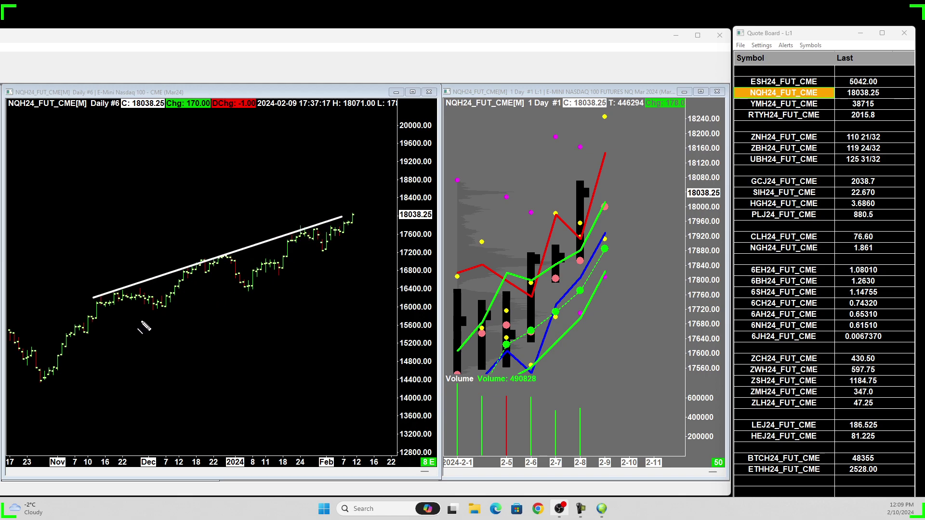
{"action": "left_click_drag", "start_coordinate": [142, 320], "coordinate": [344, 252]}
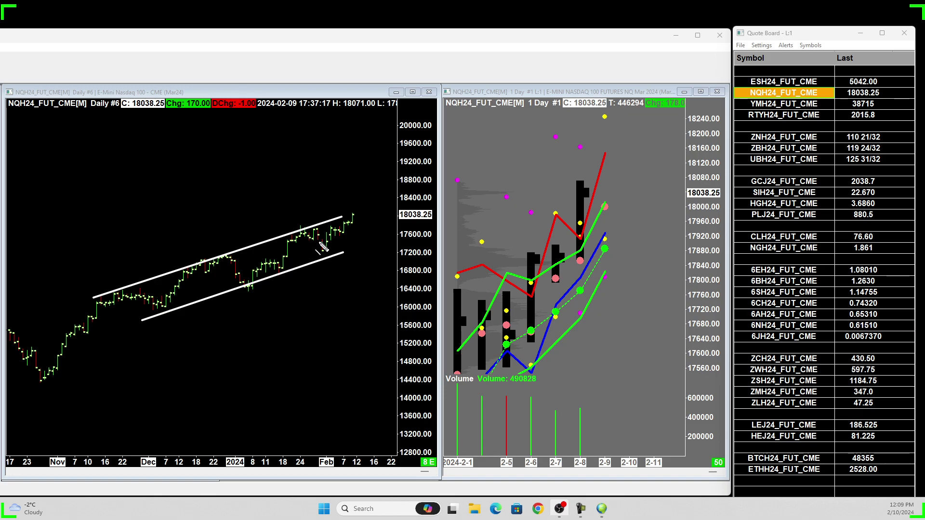
{"action": "key", "text": "Delete"}
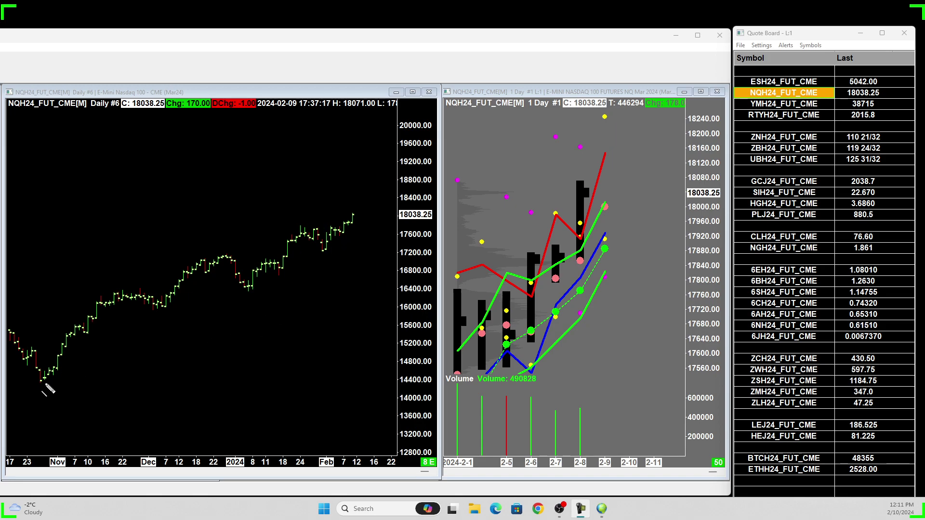
{"action": "left_click_drag", "start_coordinate": [30, 378], "coordinate": [84, 382]}
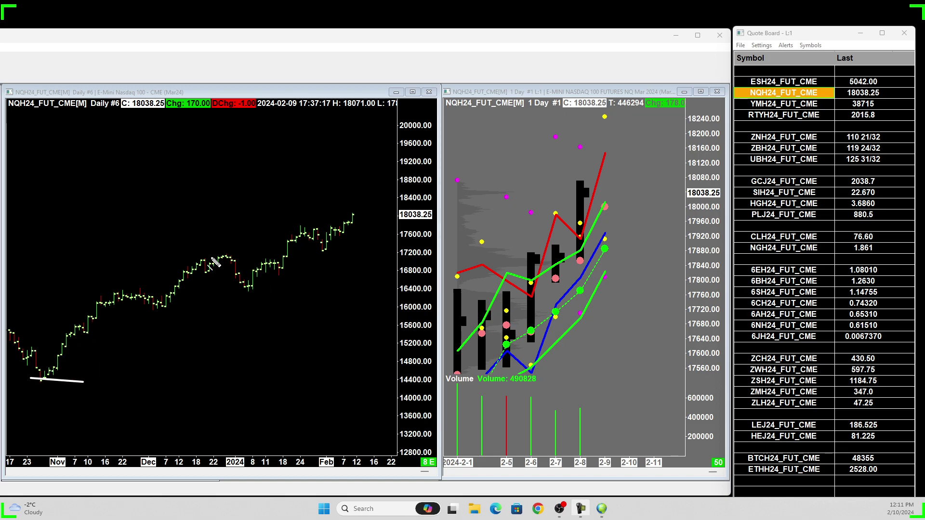
{"action": "key", "text": "Delete"}
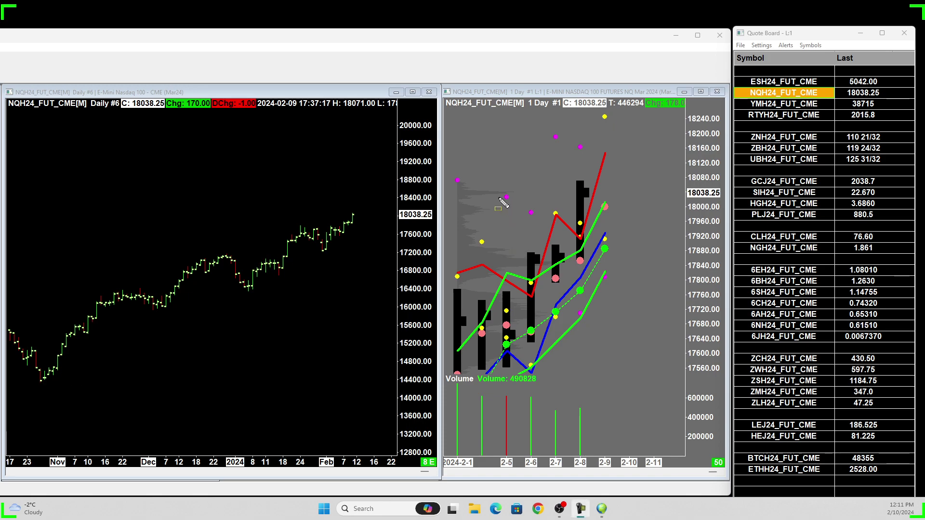
Box the recent 1-day bars, arrow the 2-8 bar and latest daily bars, then clear the annotations
{"action": "mouse_move", "coordinate": [480, 159]}
{"action": "left_mouse_down"}
{"action": "mouse_move", "coordinate": [601, 261]}
{"action": "mouse_move", "coordinate": [649, 367]}
{"action": "left_mouse_up"}
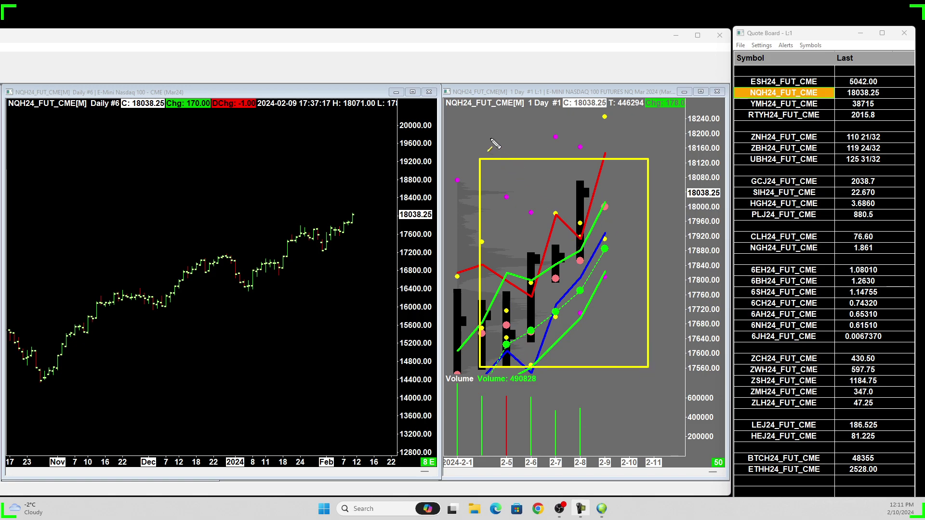
{"action": "left_click_drag", "start_coordinate": [494, 141], "coordinate": [585, 200]}
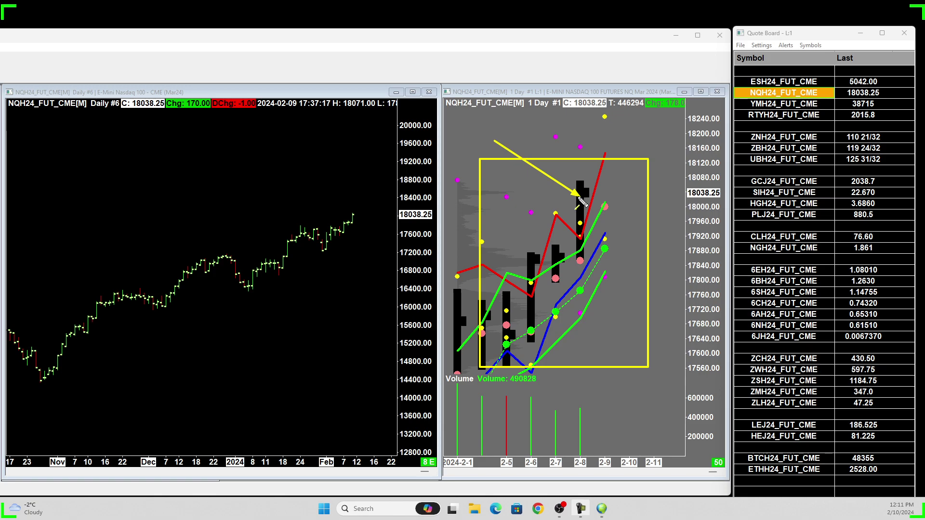
{"action": "left_click_drag", "start_coordinate": [305, 186], "coordinate": [354, 215]}
{"action": "mouse_move", "coordinate": [334, 211]}
{"action": "left_mouse_down"}
{"action": "mouse_move", "coordinate": [362, 245]}
{"action": "mouse_move", "coordinate": [357, 239]}
{"action": "left_mouse_up"}
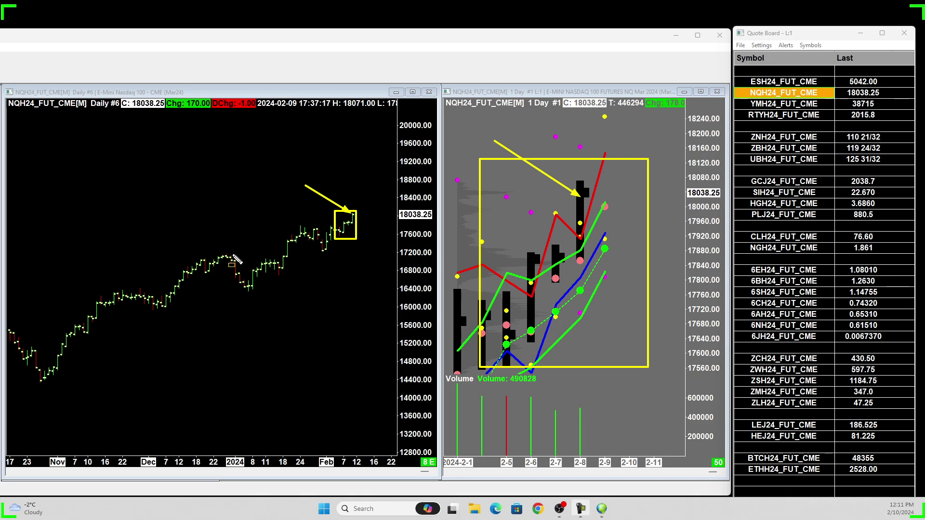
{"action": "key", "text": "Escape"}
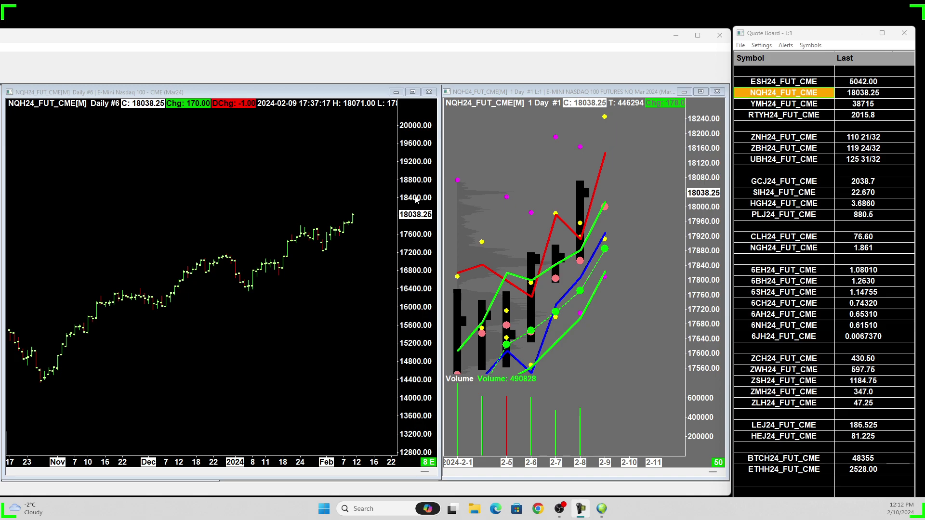
Minimize the daily chart and box the recent bars on the 1 Day, weekly and monthly charts
{"action": "left_click", "coordinate": [396, 95]}
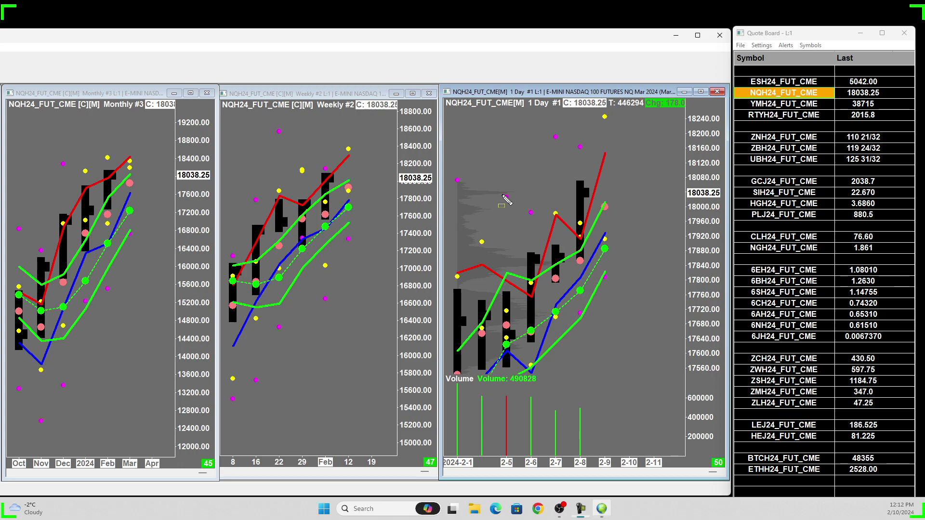
{"action": "mouse_move", "coordinate": [492, 164]}
{"action": "left_mouse_down"}
{"action": "mouse_move", "coordinate": [545, 274]}
{"action": "mouse_move", "coordinate": [616, 345]}
{"action": "mouse_move", "coordinate": [641, 348]}
{"action": "left_mouse_up"}
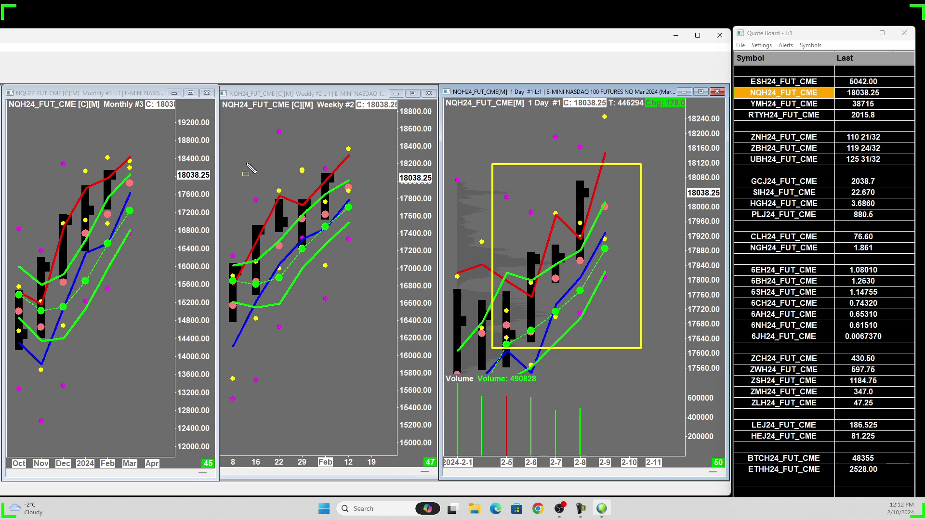
{"action": "mouse_move", "coordinate": [246, 163]}
{"action": "left_mouse_down"}
{"action": "mouse_move", "coordinate": [293, 248]}
{"action": "mouse_move", "coordinate": [359, 314]}
{"action": "left_mouse_up"}
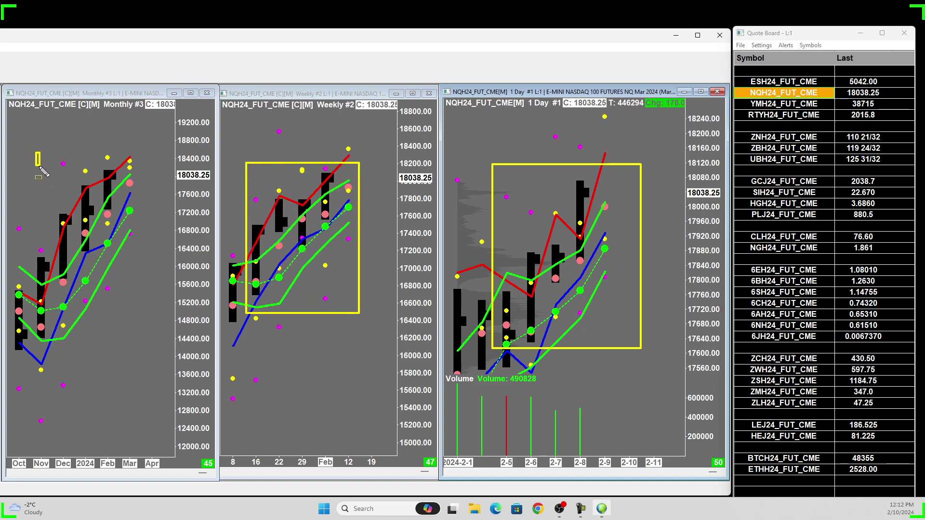
{"action": "left_click_drag", "start_coordinate": [35, 152], "coordinate": [147, 298]}
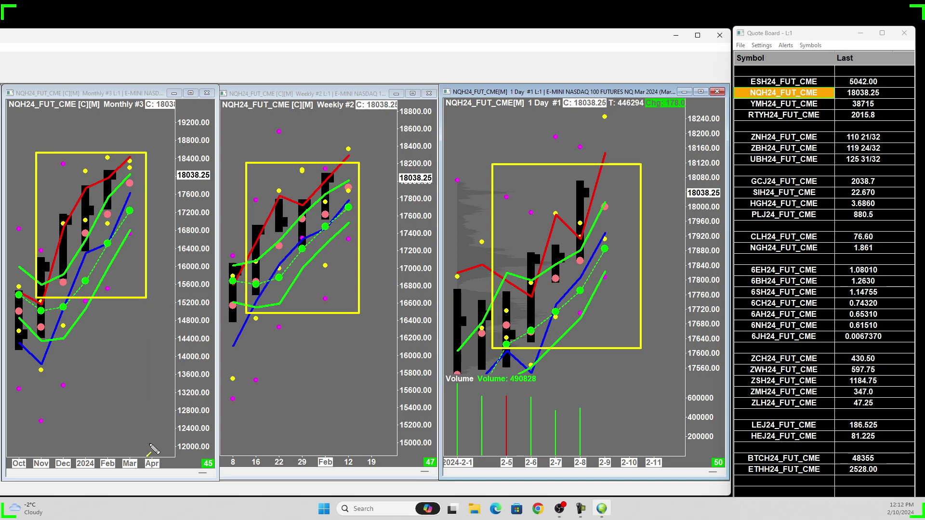
Draw arrows up toward the monthly, weekly and 1 Day boxes, then clear all yellow annotations
{"action": "mouse_move", "coordinate": [145, 439]}
{"action": "left_mouse_down"}
{"action": "mouse_move", "coordinate": [52, 337]}
{"action": "mouse_move", "coordinate": [39, 357]}
{"action": "mouse_move", "coordinate": [50, 320]}
{"action": "left_mouse_up"}
{"action": "left_click_drag", "start_coordinate": [343, 420], "coordinate": [275, 311]}
{"action": "left_click_drag", "start_coordinate": [599, 414], "coordinate": [538, 331]}
{"action": "key", "text": "Escape"}
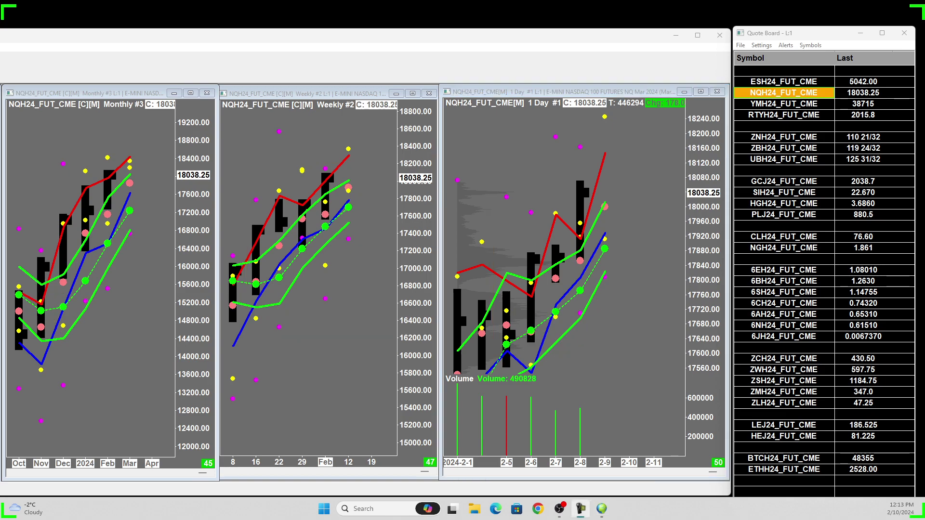
{"action": "left_click_drag", "start_coordinate": [181, 98], "coordinate": [254, 93]}
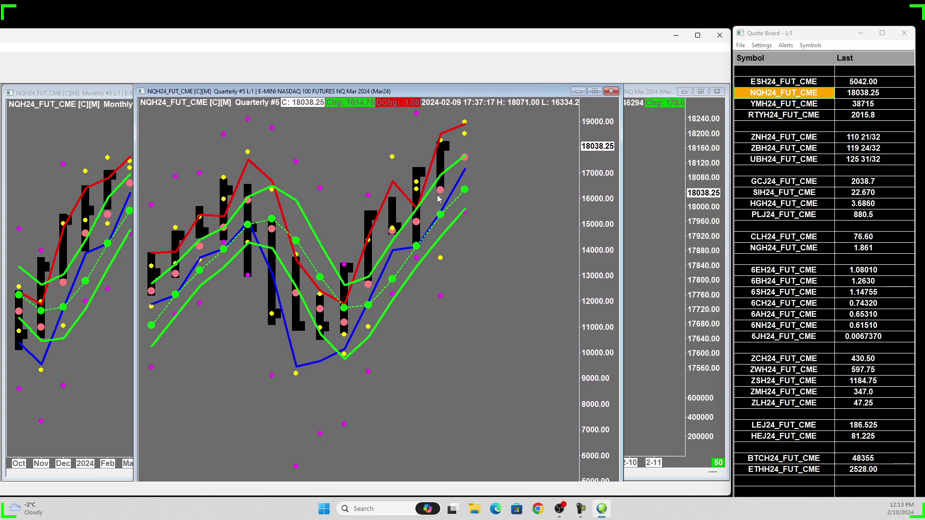
{"action": "left_click_drag", "start_coordinate": [429, 92], "coordinate": [448, 101]}
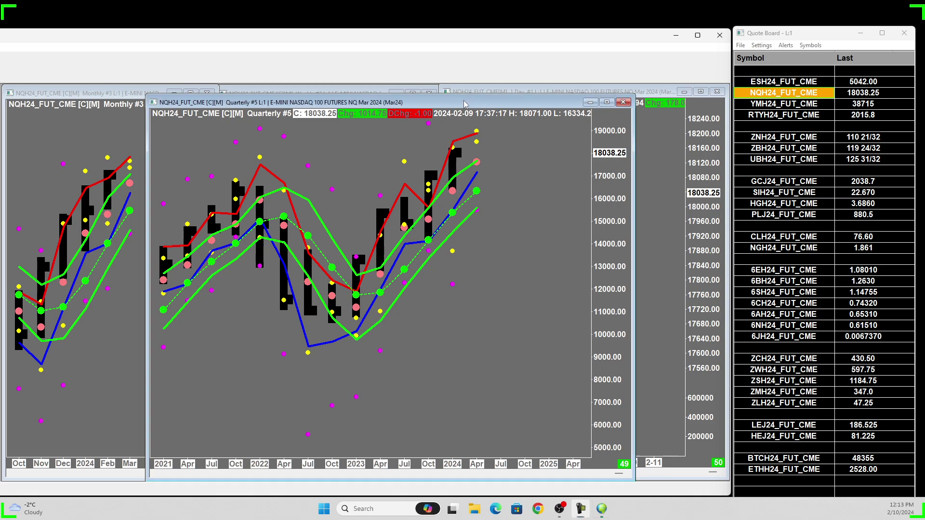
{"action": "key", "text": "ctrl+F4"}
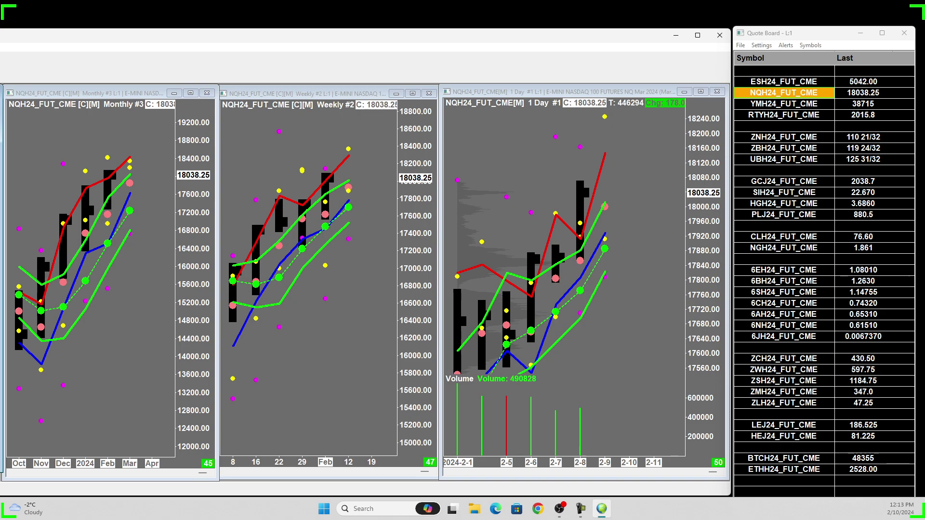
{"action": "left_click_drag", "start_coordinate": [311, 91], "coordinate": [366, 110]}
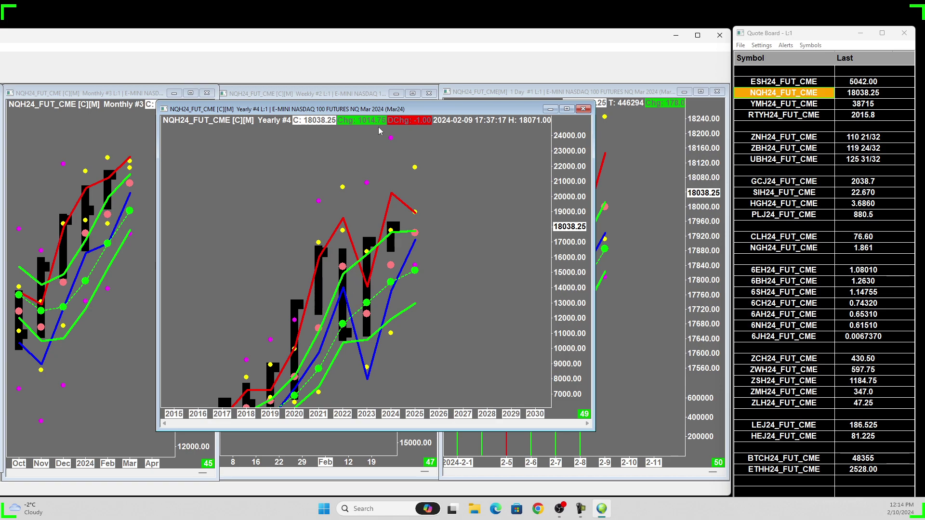
{"action": "left_click_drag", "start_coordinate": [383, 113], "coordinate": [0, 150]}
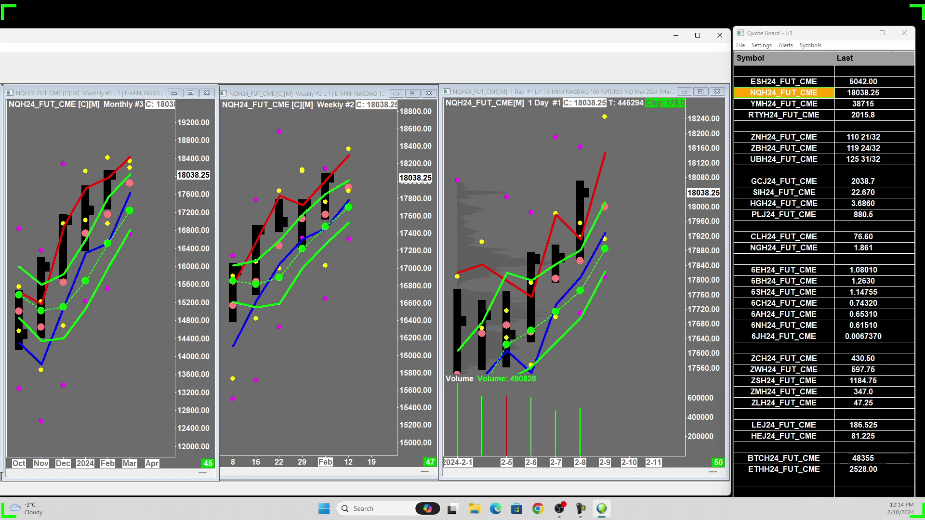
Bring the Monthly, Weekly and 1 Day charts forward in turn
{"action": "left_click", "coordinate": [100, 237]}
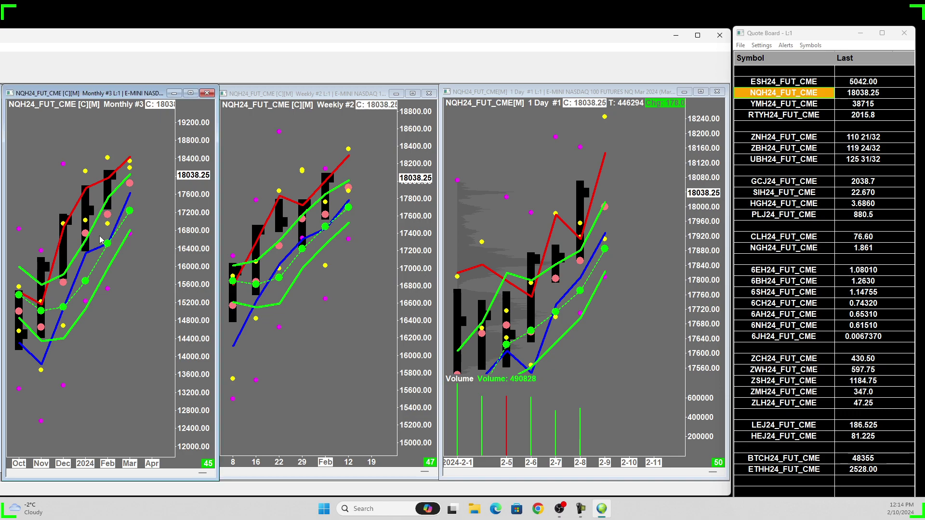
{"action": "left_click", "coordinate": [289, 247]}
{"action": "left_click", "coordinate": [558, 200]}
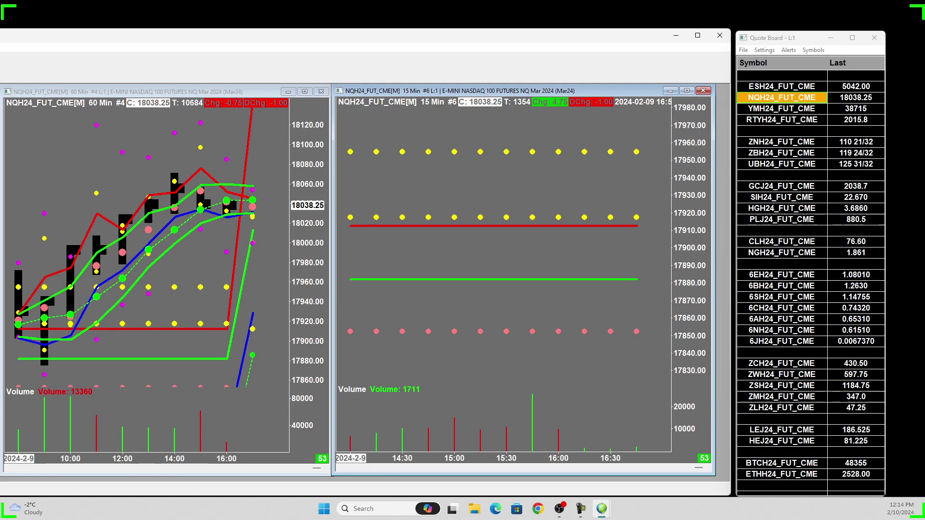
Activate the 60 Min and 15 Min charts and scroll each right to the latest bars
{"action": "left_click", "coordinate": [306, 254]}
{"action": "scroll", "coordinate": [279, 247], "scroll_direction": "right", "scroll_amount": 2}
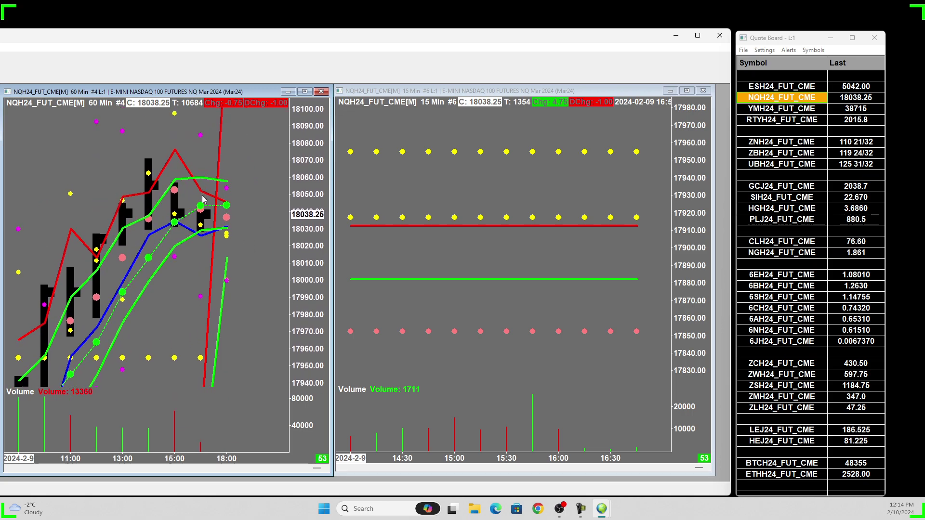
{"action": "left_click", "coordinate": [517, 216]}
{"action": "scroll", "coordinate": [586, 284], "scroll_direction": "right", "scroll_amount": 2}
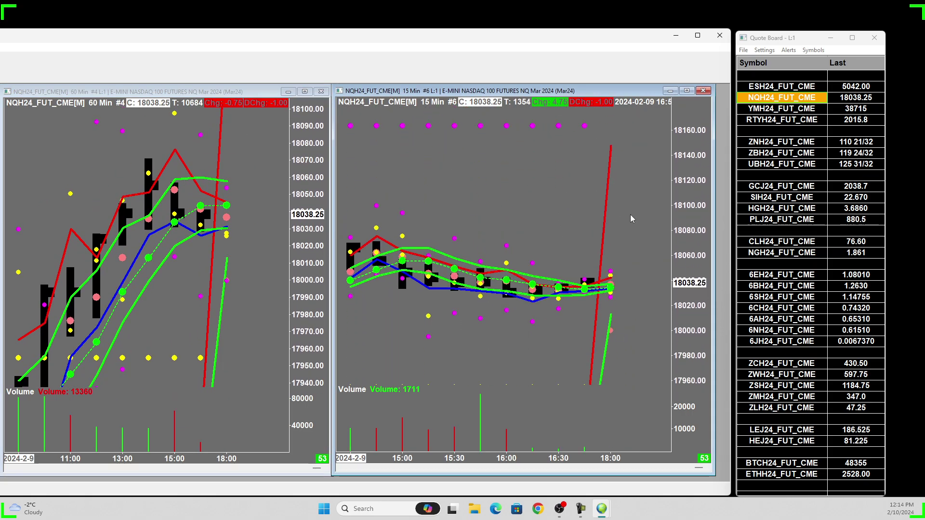
{"action": "scroll", "coordinate": [686, 310], "scroll_direction": "down", "scroll_amount": 3}
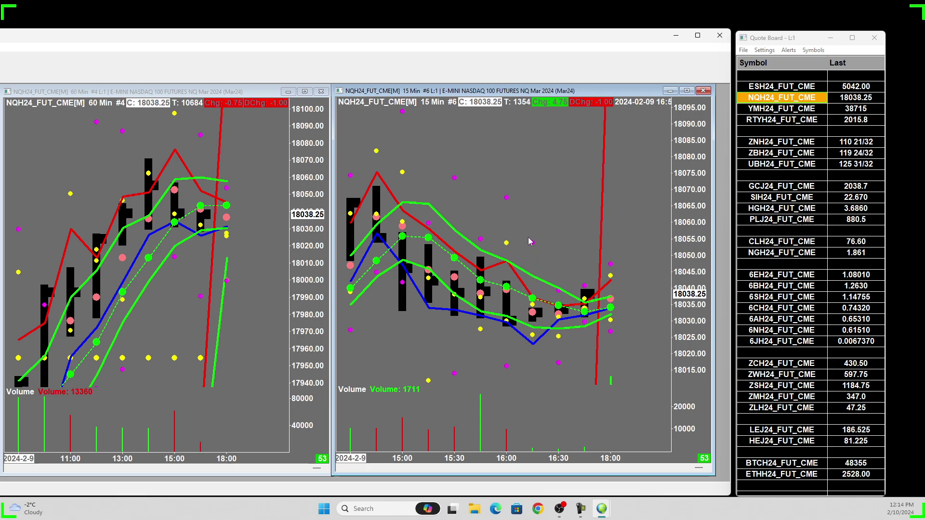
Draw yellow arrows pointing at the late bars on the 15 Min chart and the recent 60 Min bar
{"action": "left_click_drag", "start_coordinate": [579, 154], "coordinate": [498, 280]}
{"action": "left_click_drag", "start_coordinate": [304, 116], "coordinate": [215, 214]}
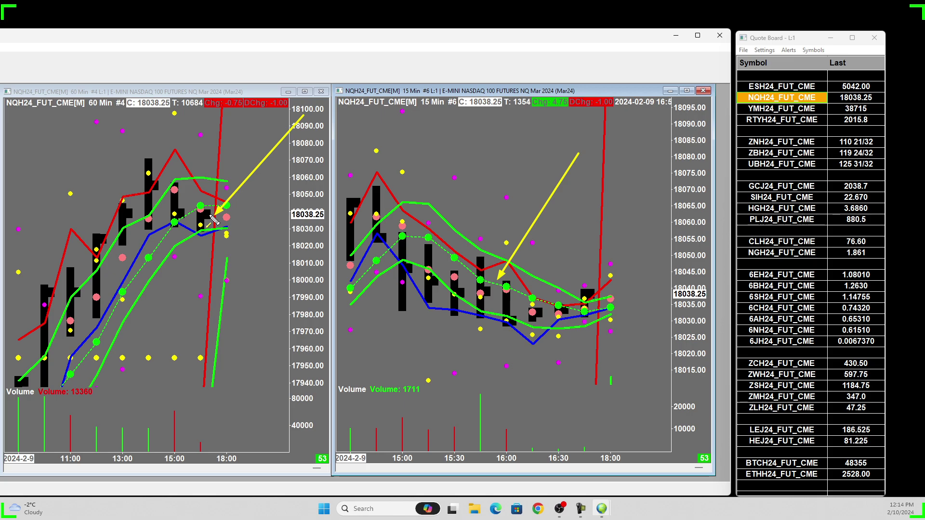
Remove the yellow arrows from the 60 Min and 15 Min charts
{"action": "key", "text": "Escape"}
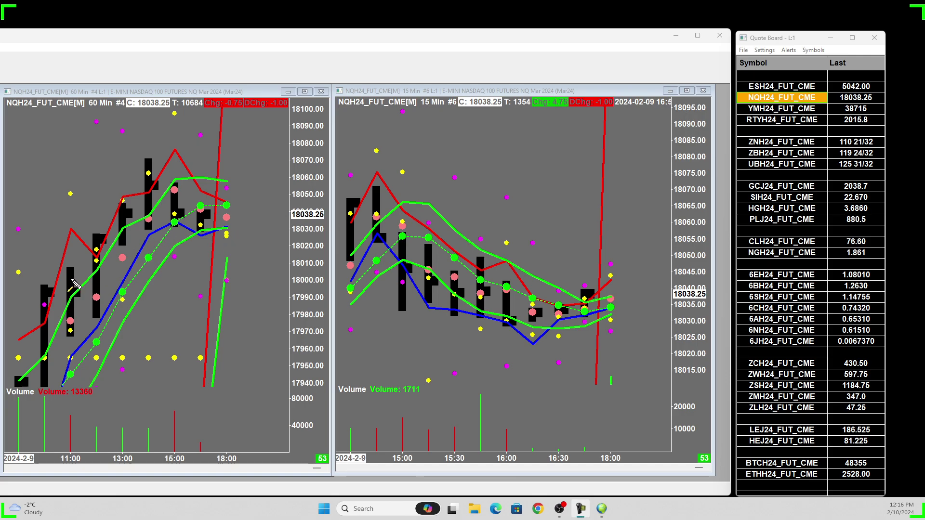
Draw and delete an arrow along the 60 Min rally, then drag the 15 Min chart back to earlier bars
{"action": "mouse_move", "coordinate": [48, 288]}
{"action": "left_mouse_down"}
{"action": "mouse_move", "coordinate": [154, 178]}
{"action": "mouse_move", "coordinate": [215, 187]}
{"action": "left_mouse_up"}
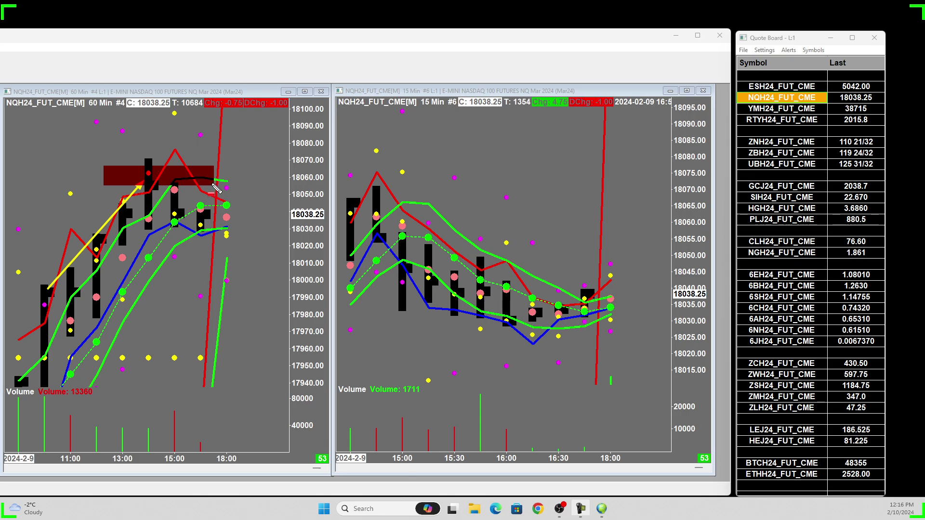
{"action": "key", "text": "Delete"}
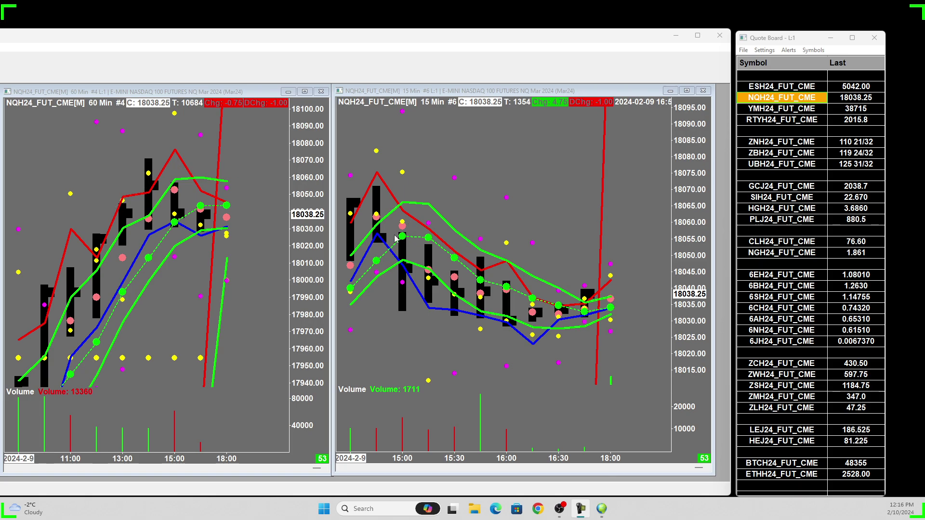
{"action": "left_click_drag", "start_coordinate": [396, 240], "coordinate": [578, 197]}
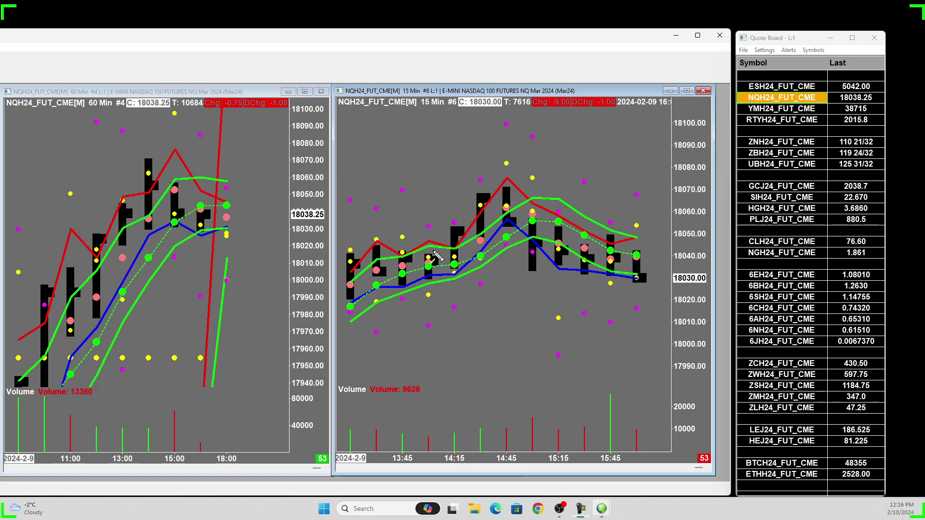
Mark the 15 Min climb to the 14:45 high with a line and arrows, and arrow the 60 Min 14:00 bar
{"action": "mouse_move", "coordinate": [393, 259]}
{"action": "left_mouse_down"}
{"action": "mouse_move", "coordinate": [501, 198]}
{"action": "mouse_move", "coordinate": [488, 200]}
{"action": "mouse_move", "coordinate": [505, 205]}
{"action": "mouse_move", "coordinate": [507, 227]}
{"action": "left_mouse_up"}
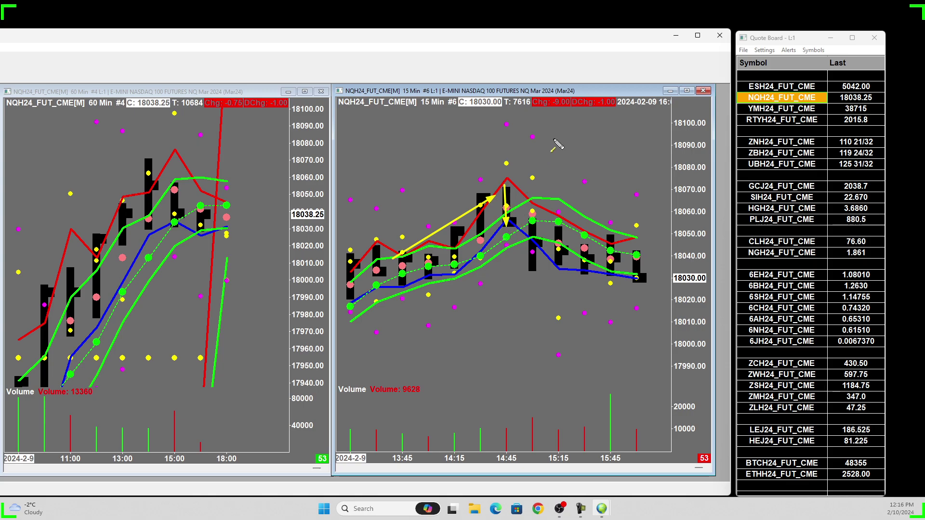
{"action": "left_click_drag", "start_coordinate": [550, 147], "coordinate": [519, 216]}
{"action": "left_click_drag", "start_coordinate": [498, 182], "coordinate": [503, 174]}
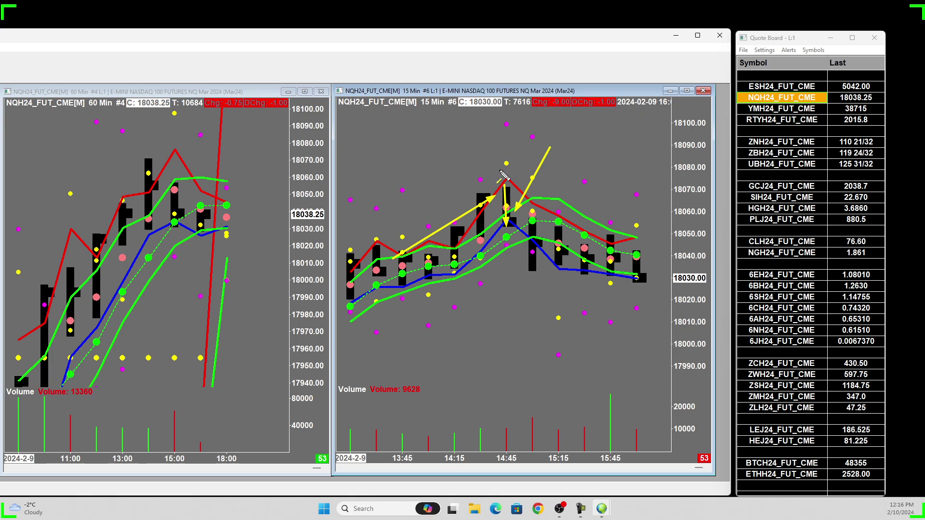
{"action": "left_click_drag", "start_coordinate": [462, 142], "coordinate": [482, 186]}
{"action": "left_click_drag", "start_coordinate": [84, 131], "coordinate": [137, 184]}
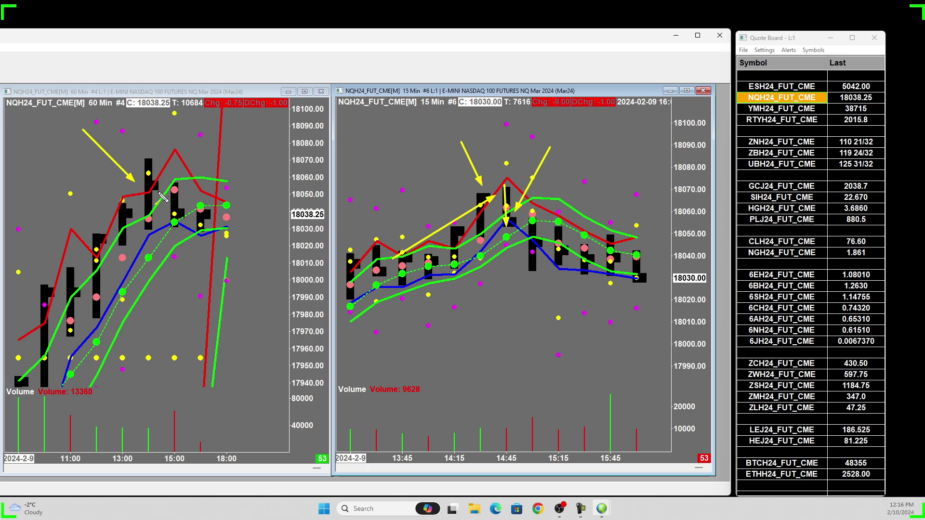